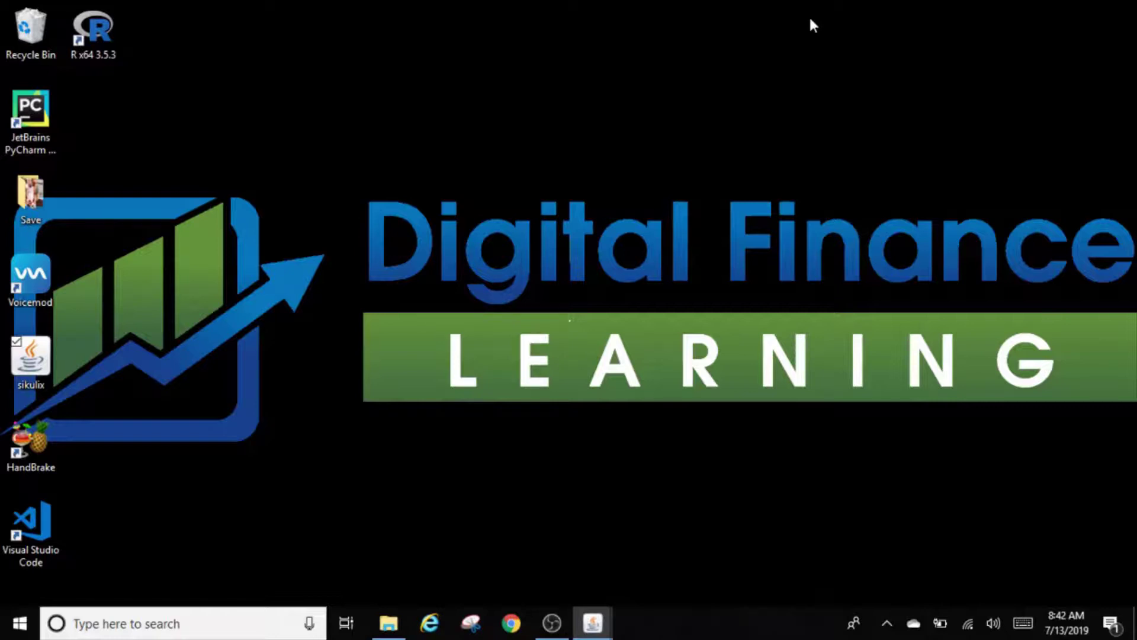
Restore the SikuliX IDE window holding the Digital Finance Learning script from the taskbar
click(593, 622)
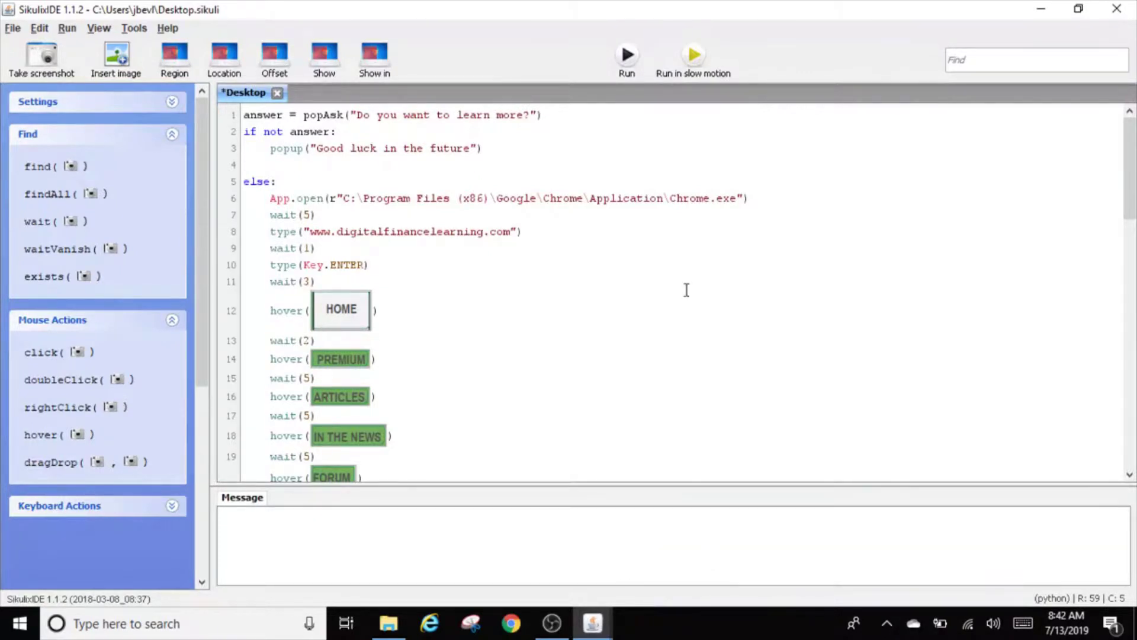
click(628, 62)
click(474, 332)
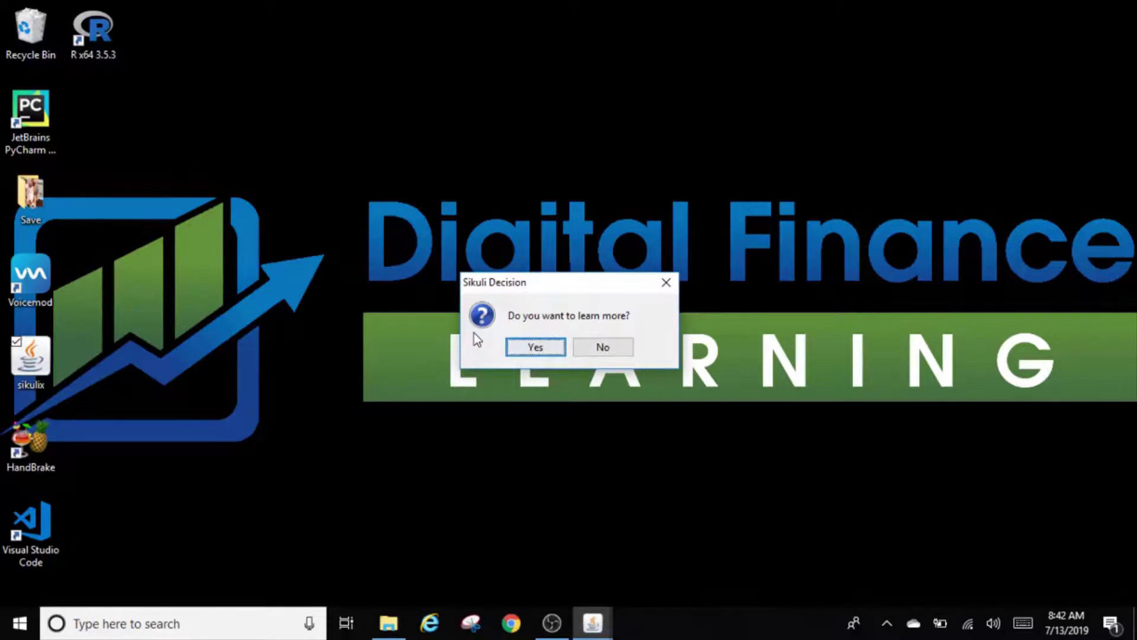
click(619, 346)
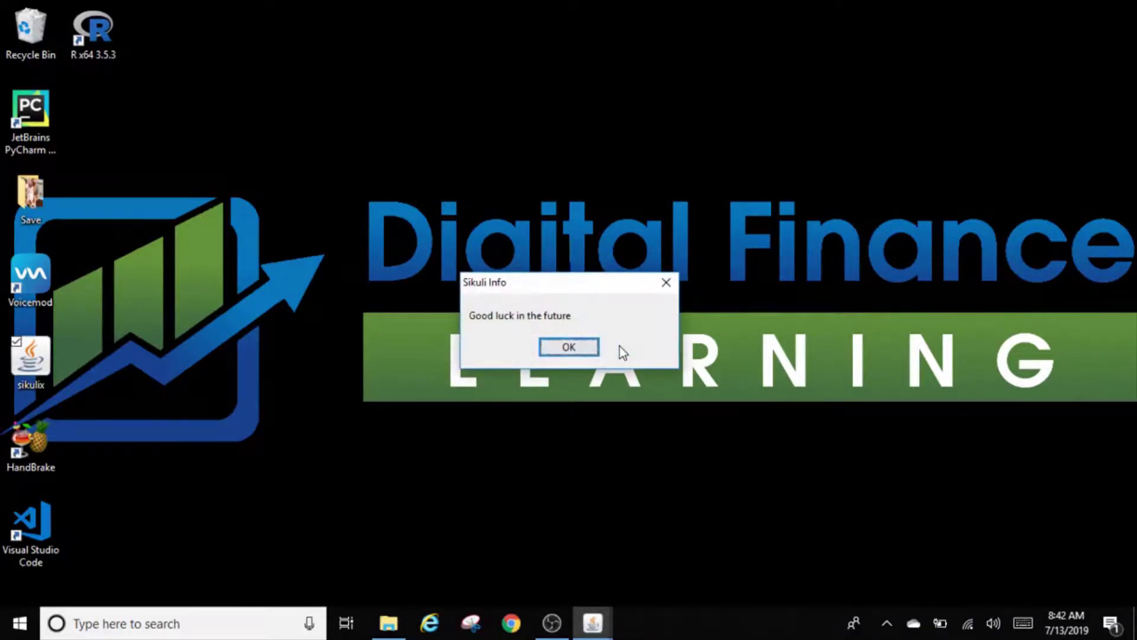
click(584, 356)
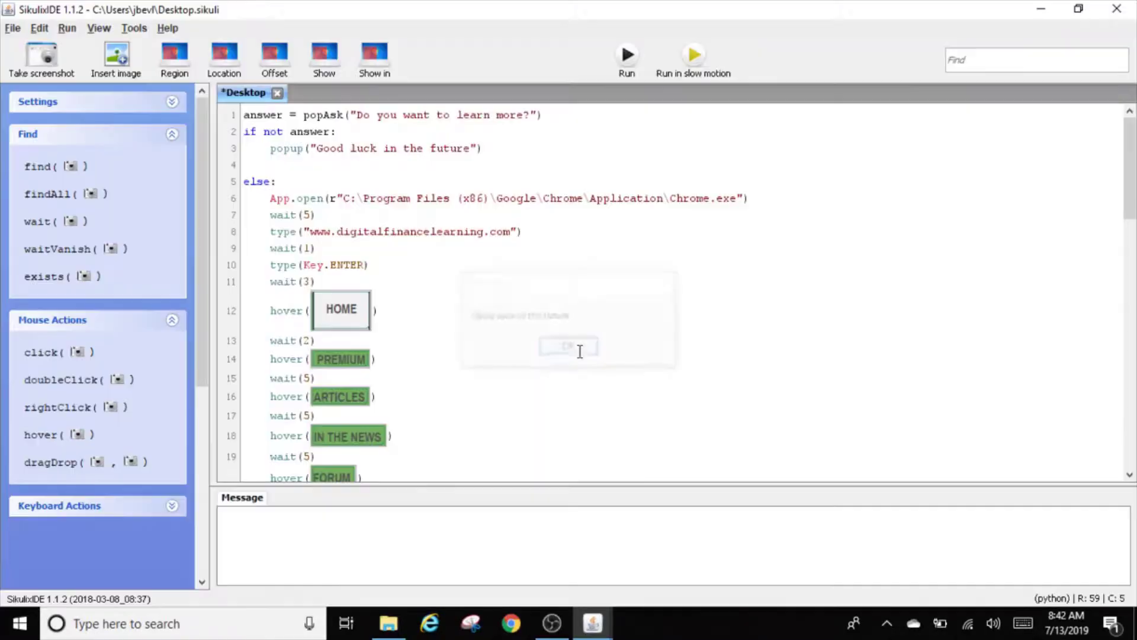
Rerun the automation script immediately without saving it first
click(628, 57)
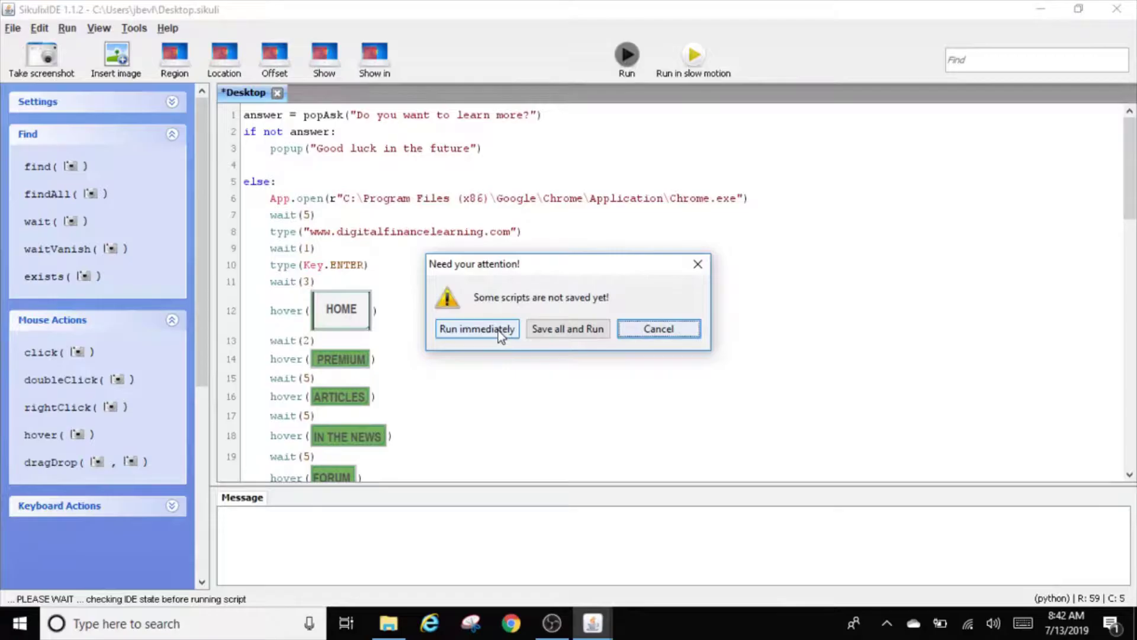
click(498, 332)
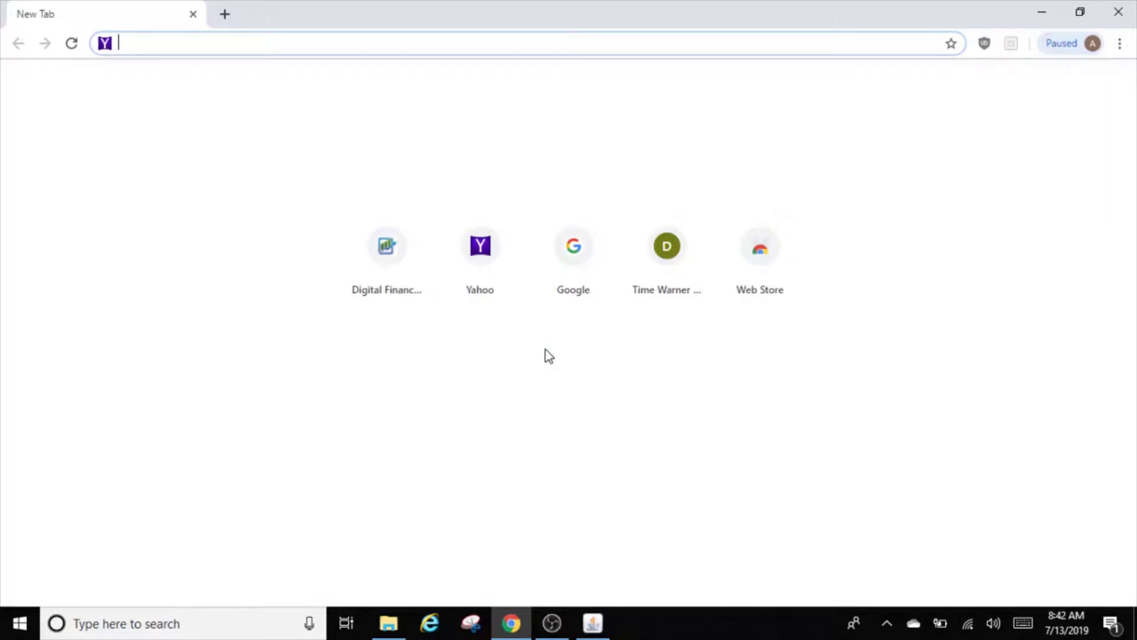
text(w)
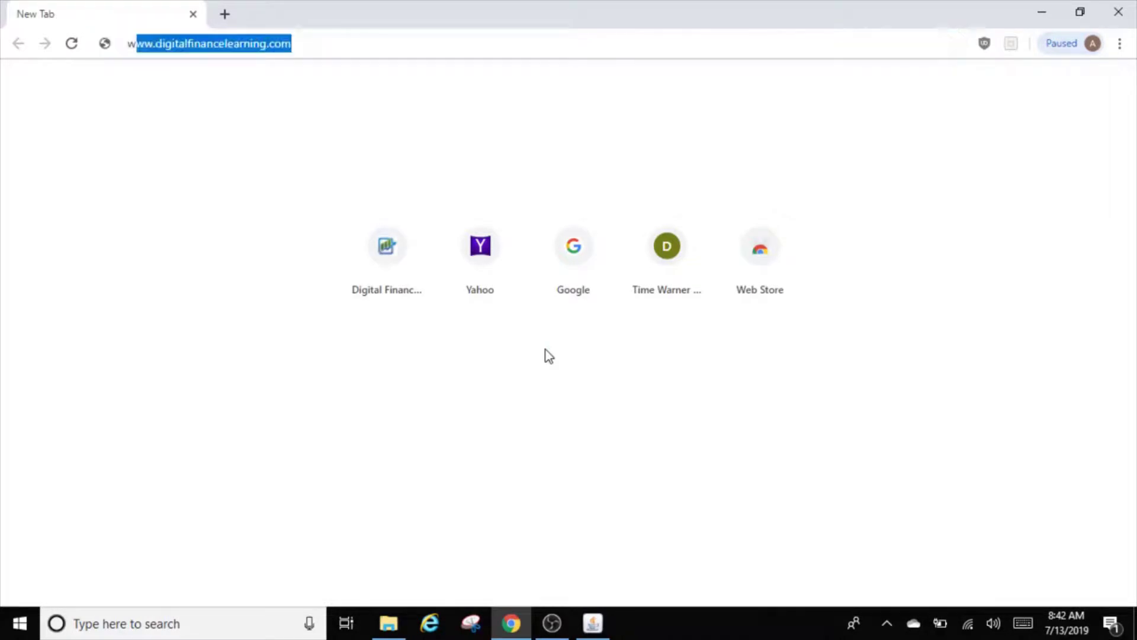
text(ww.digitalfinancelearning.com)
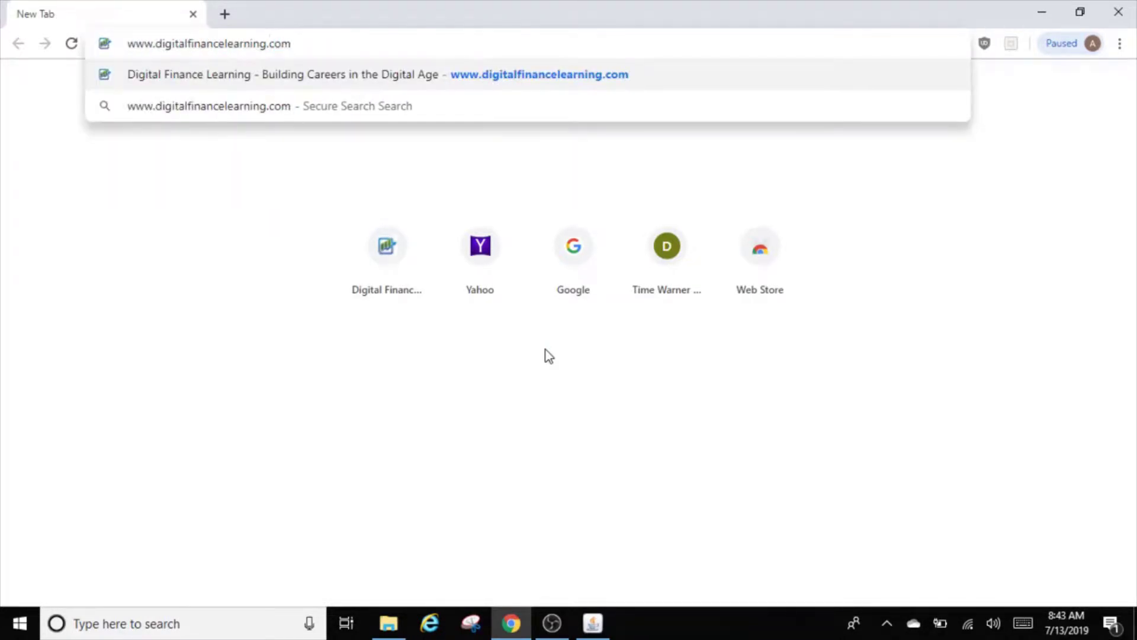
key(Return)
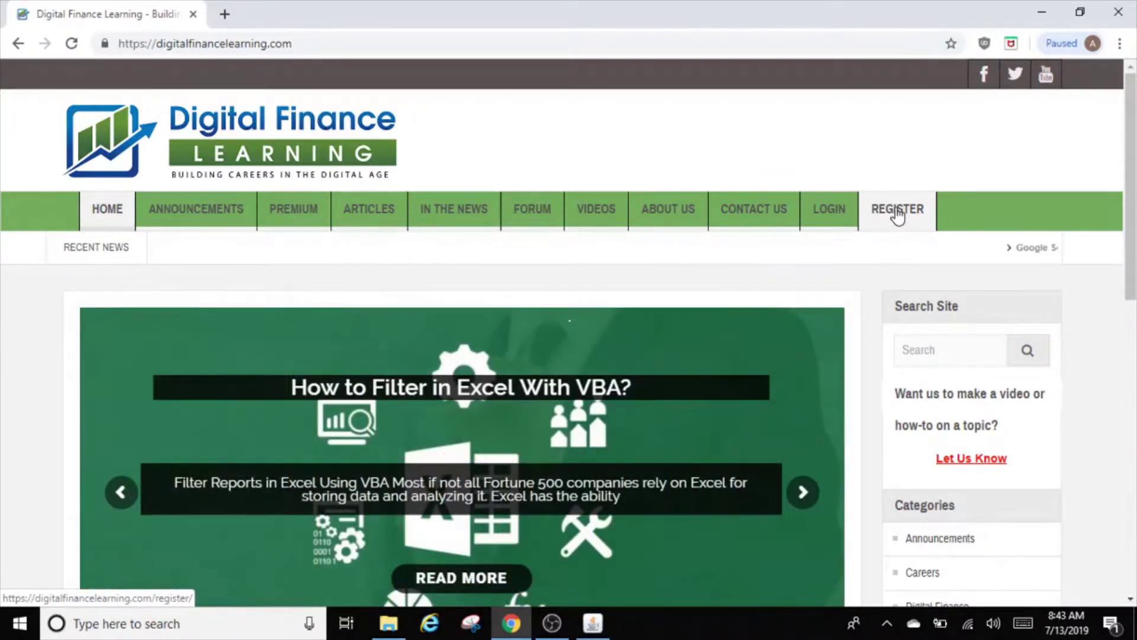
Open the REGISTER page and fill in the username and profile name fields
click(897, 209)
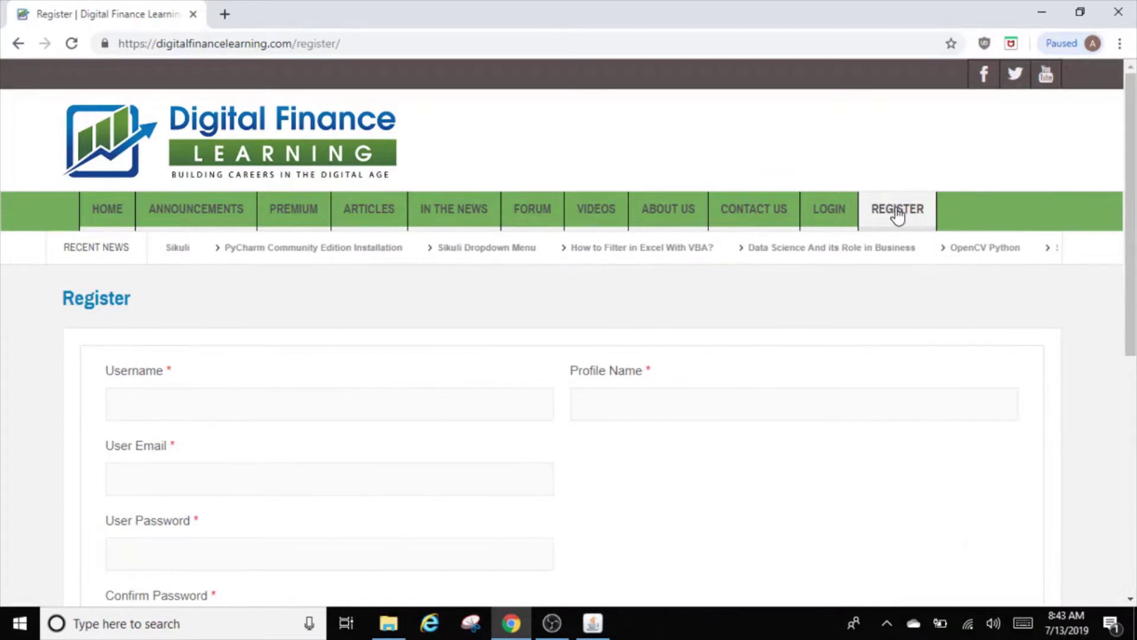
scroll(898, 214, down, 1)
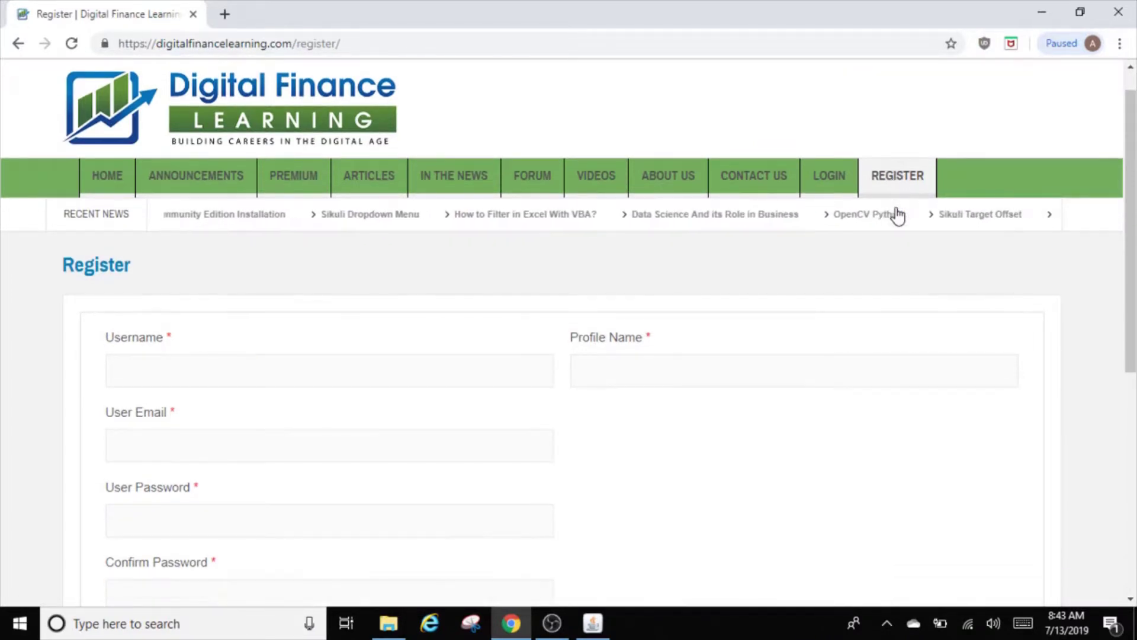
scroll(898, 214, down, 1)
scroll(897, 214, down, 1)
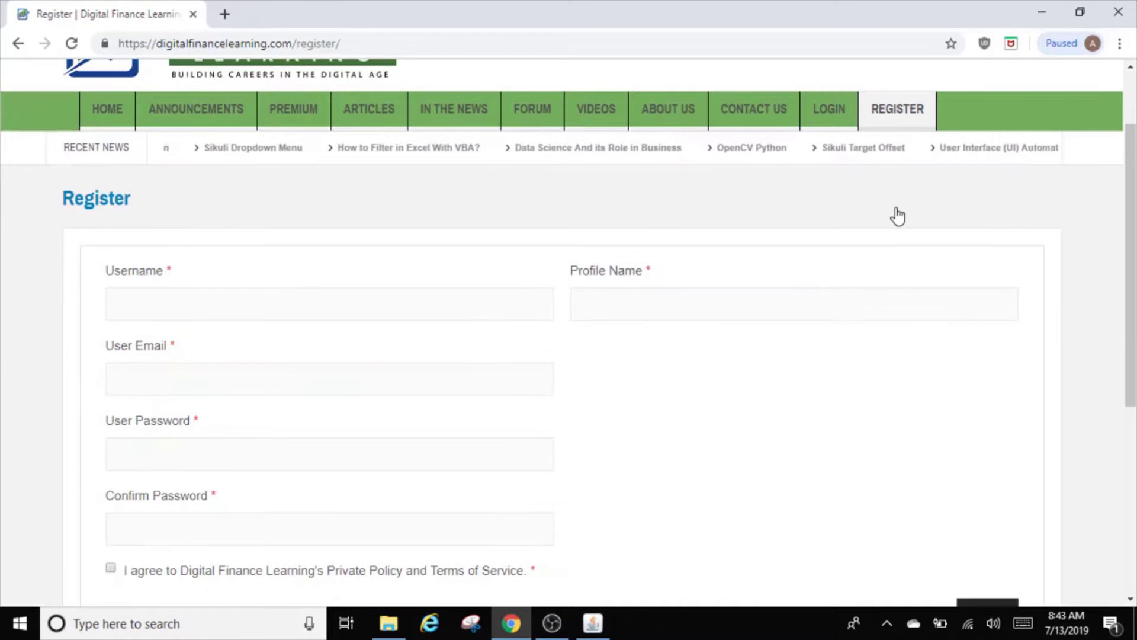
scroll(897, 215, down, 1)
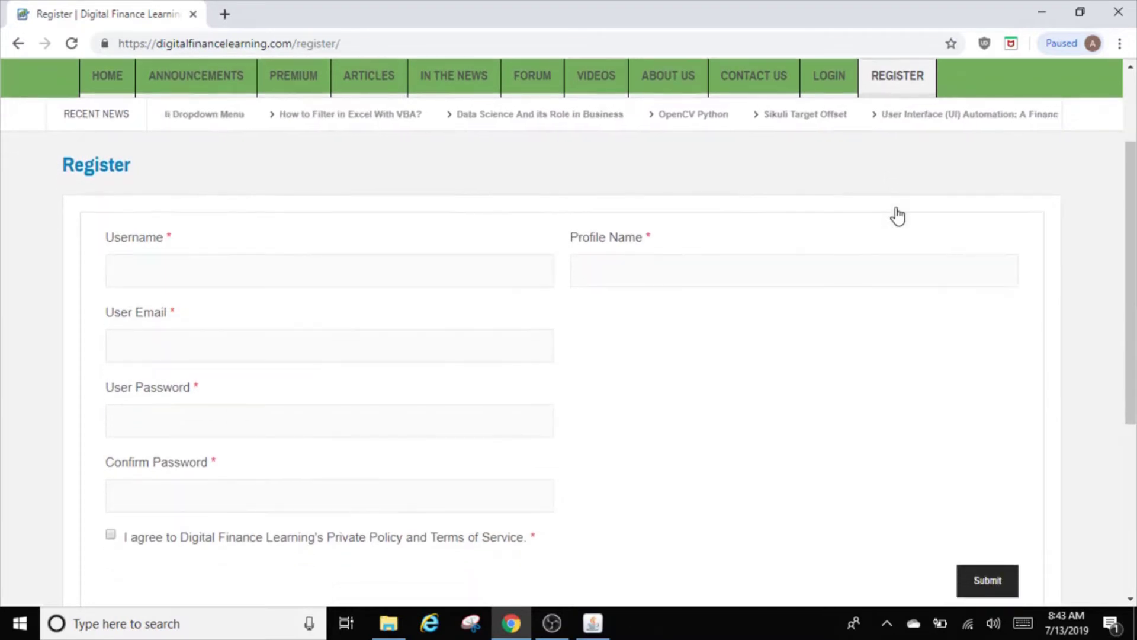
click(129, 271)
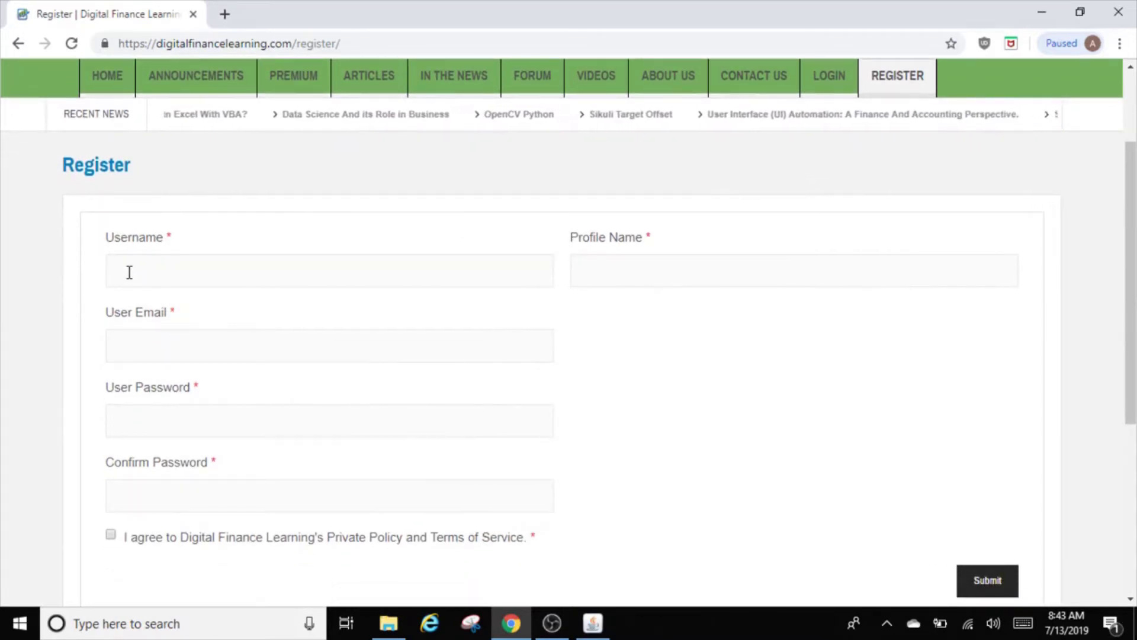
text(Username)
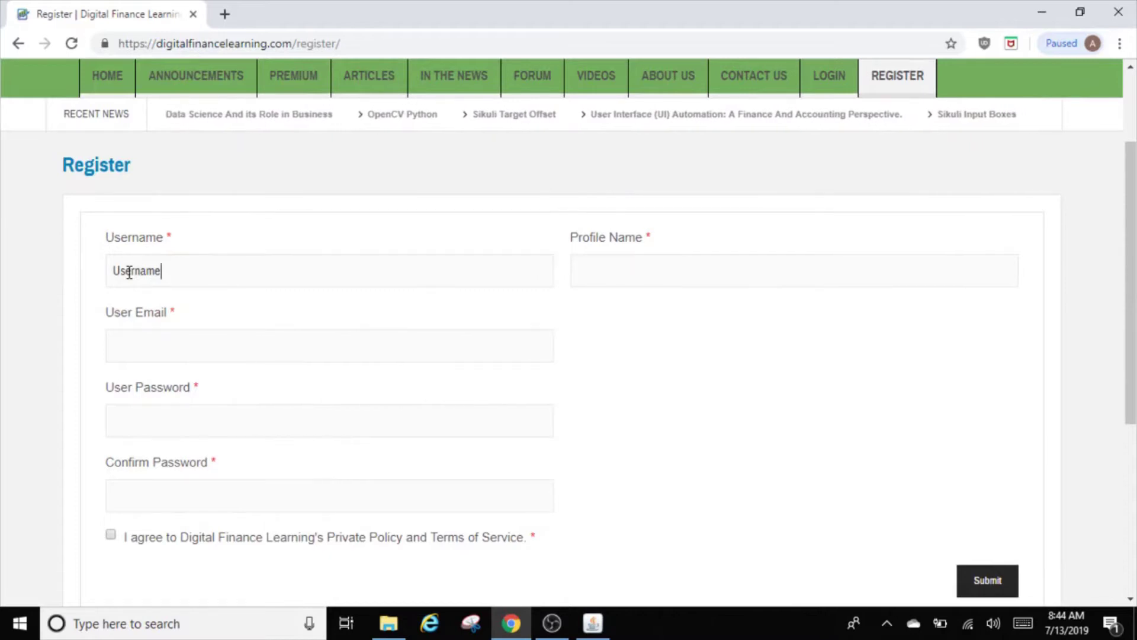
click(610, 272)
text(Profile Name)
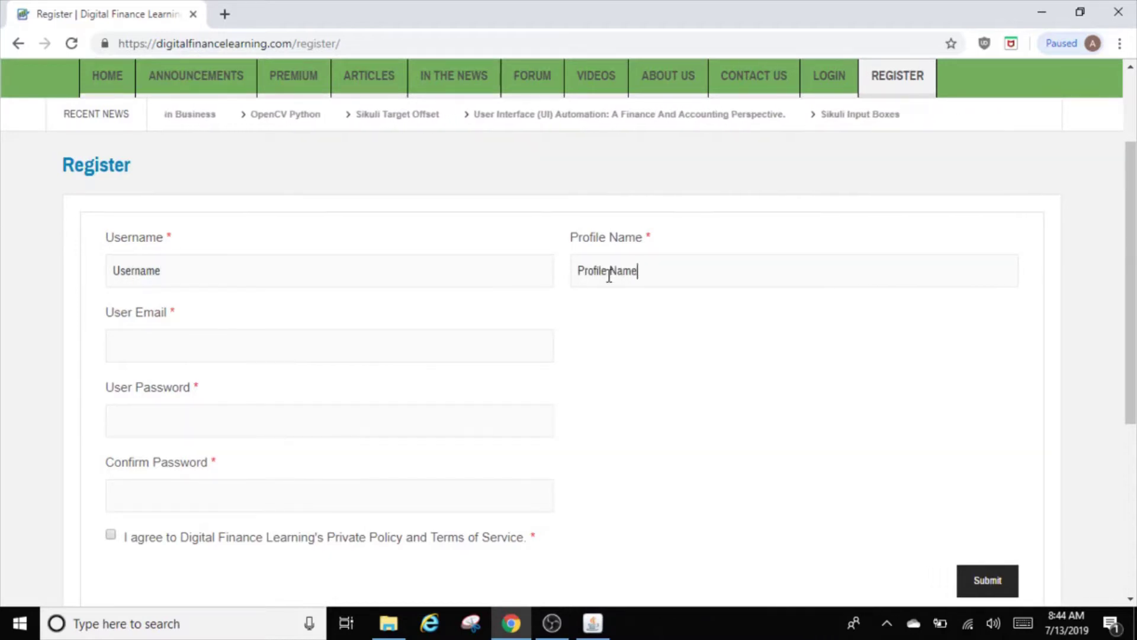
Enter the user email, then the password twice to confirm it
click(146, 342)
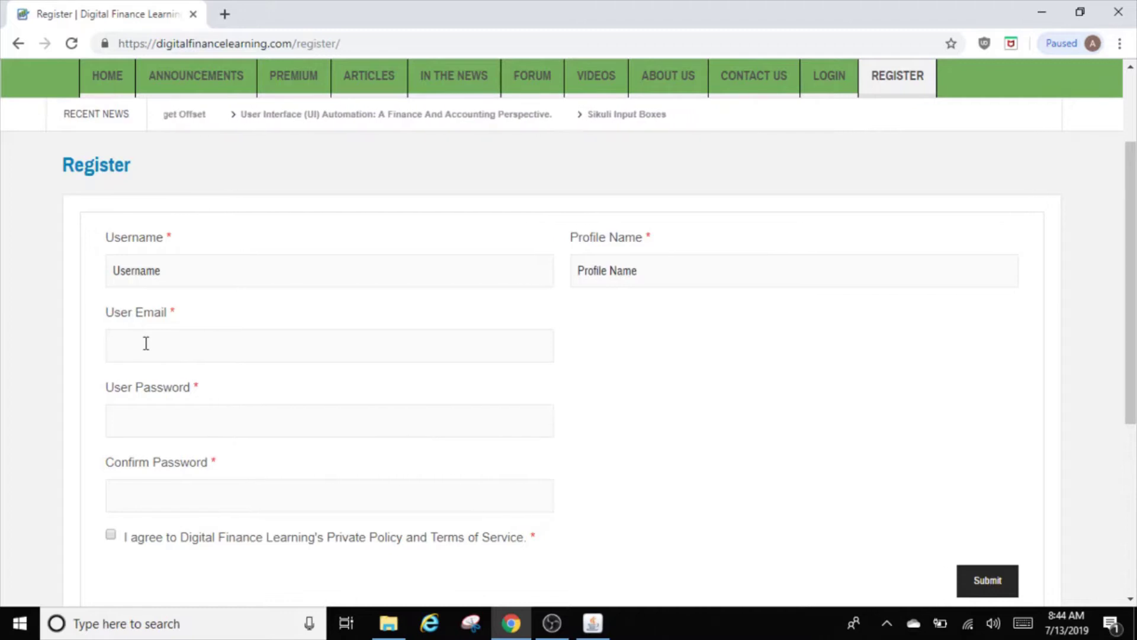
text(Useremail@gmail.com)
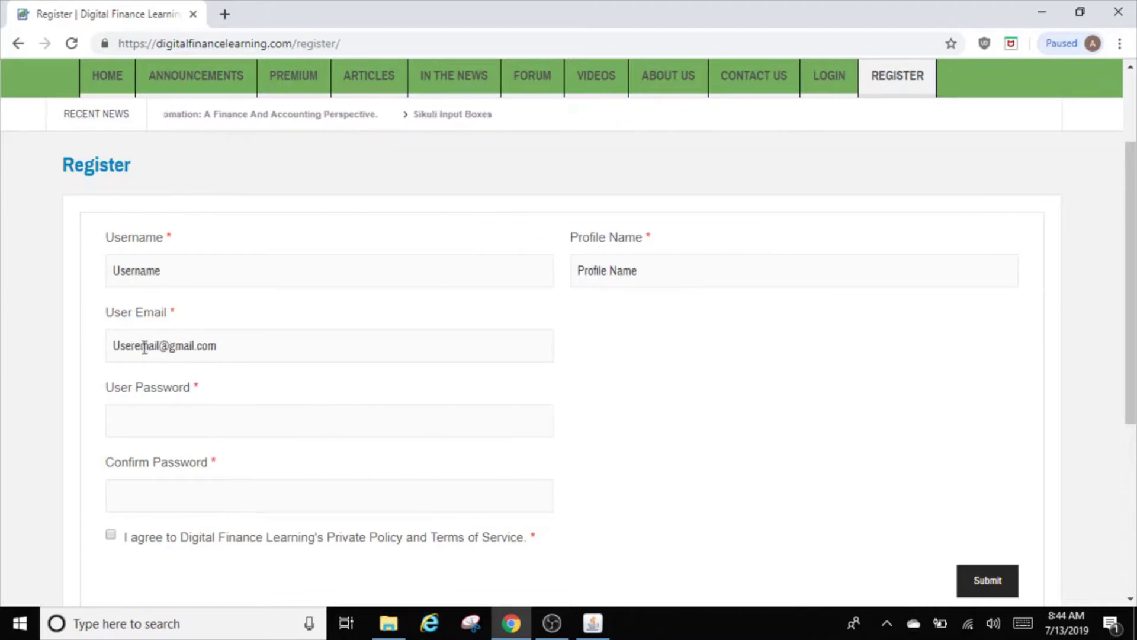
click(129, 419)
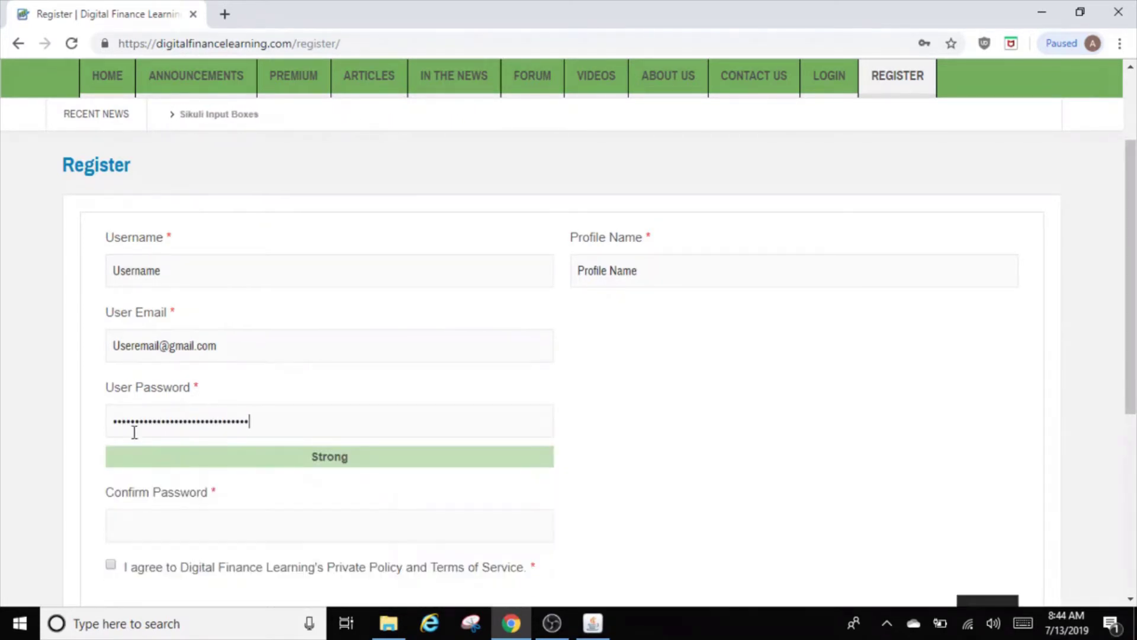
click(174, 524)
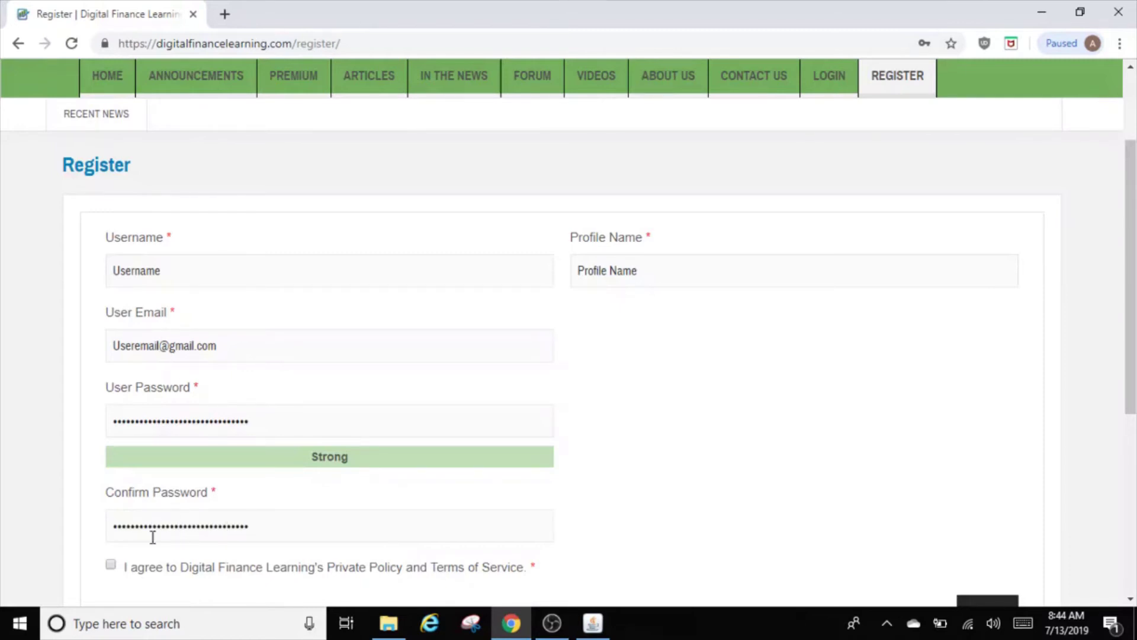
scroll(112, 564, down, 1)
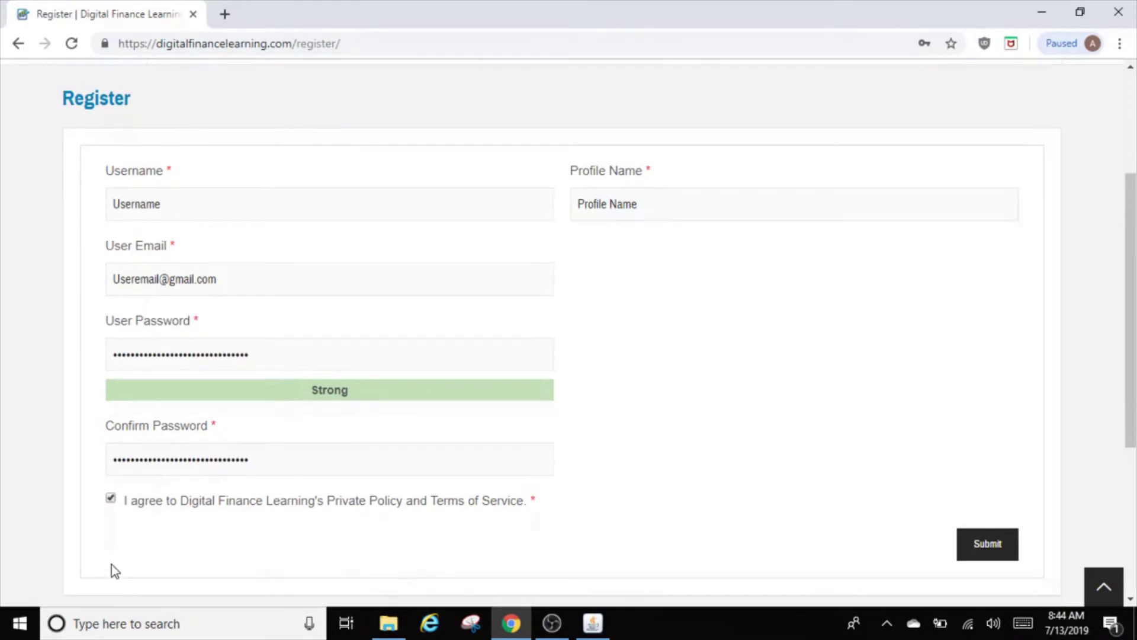
Submit the filled Register form to trigger the Sikuli Info popup
click(988, 547)
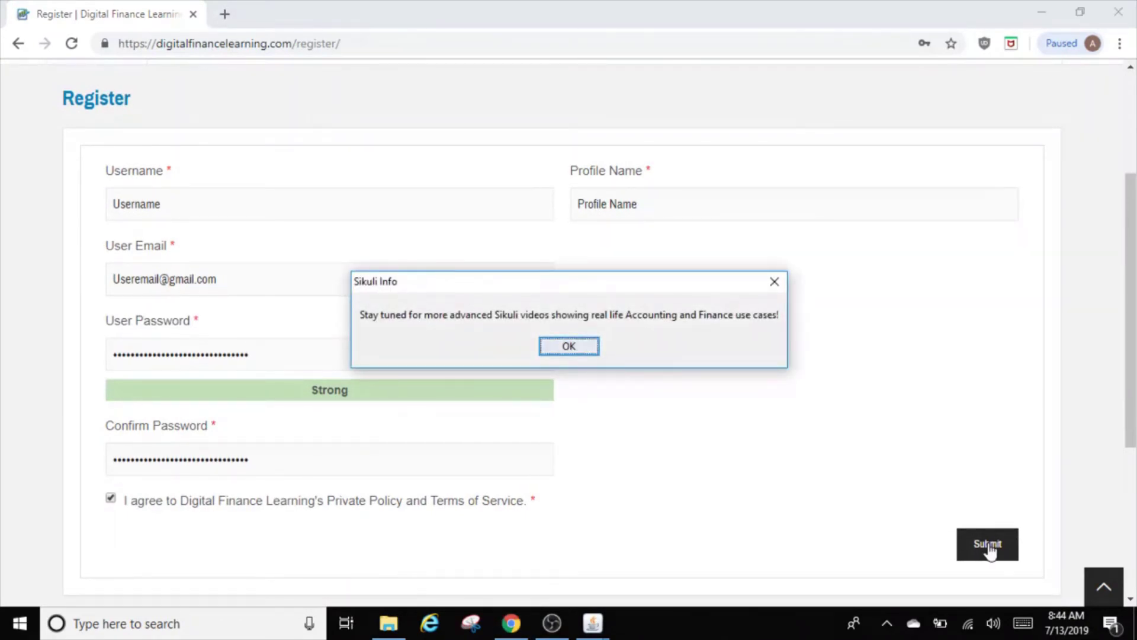